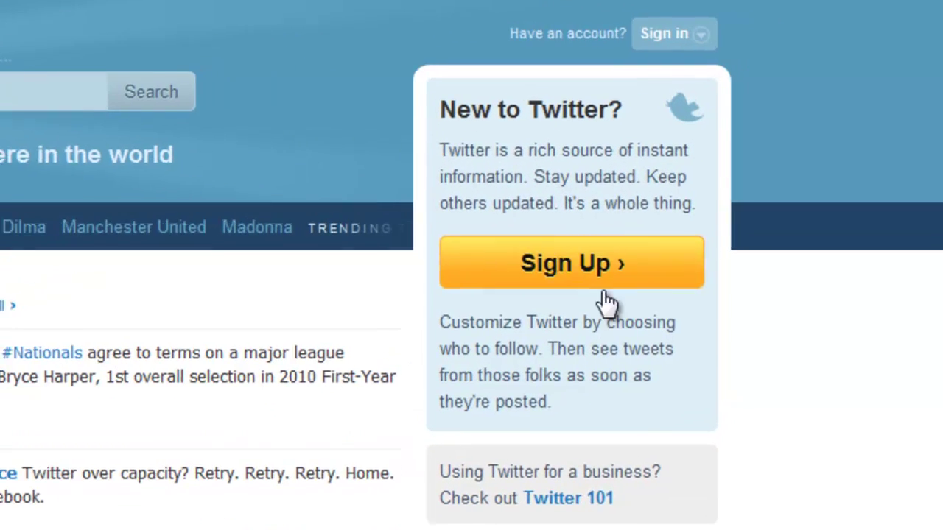
pyautogui.click(566, 273)
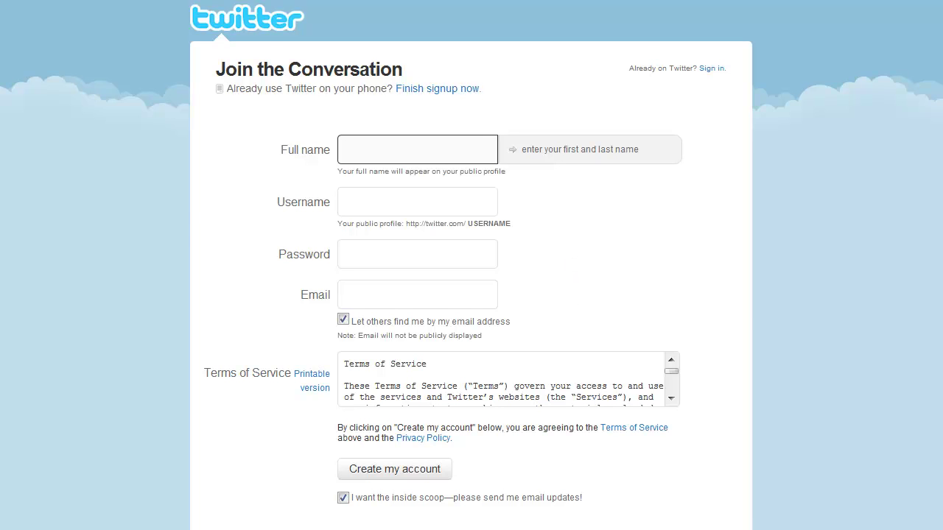
pyautogui.hotkey('alt', 'Left')
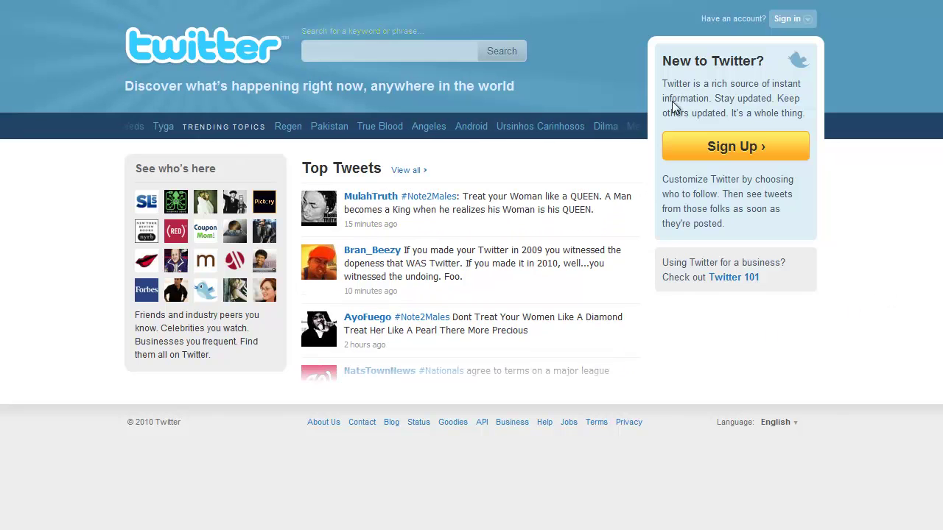
# Step: Sign in by typing the account username and accepting the remembered suggestion so the password fills
pyautogui.click(788, 21)
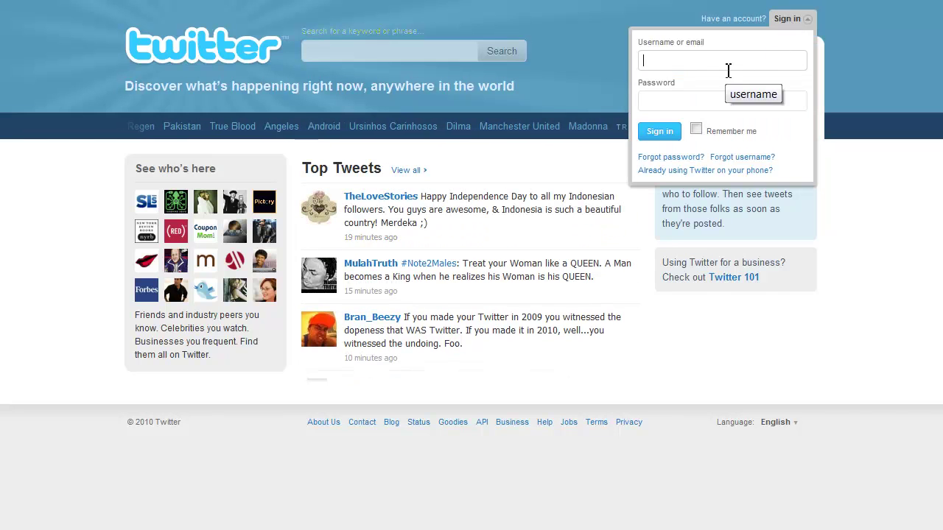
pyautogui.write('halle')
pyautogui.press('Down')
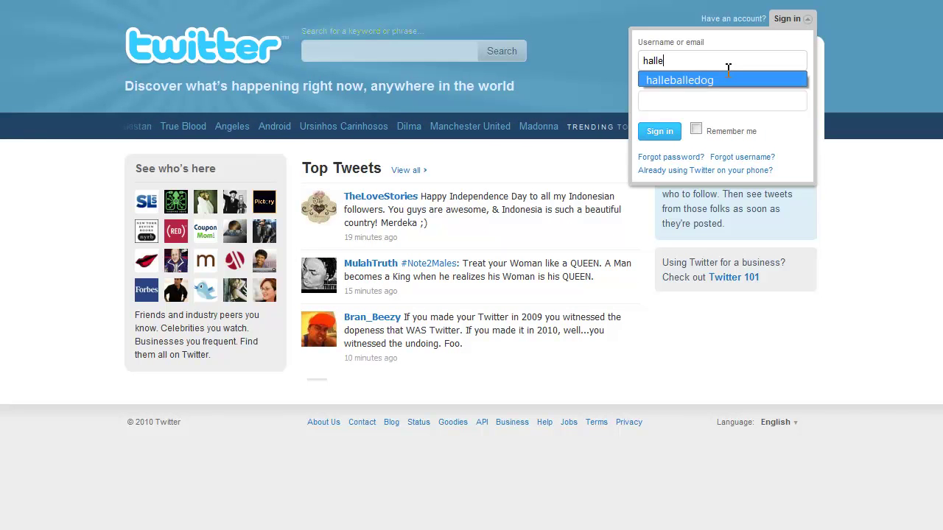
pyautogui.press('Return')
pyautogui.press('Return')
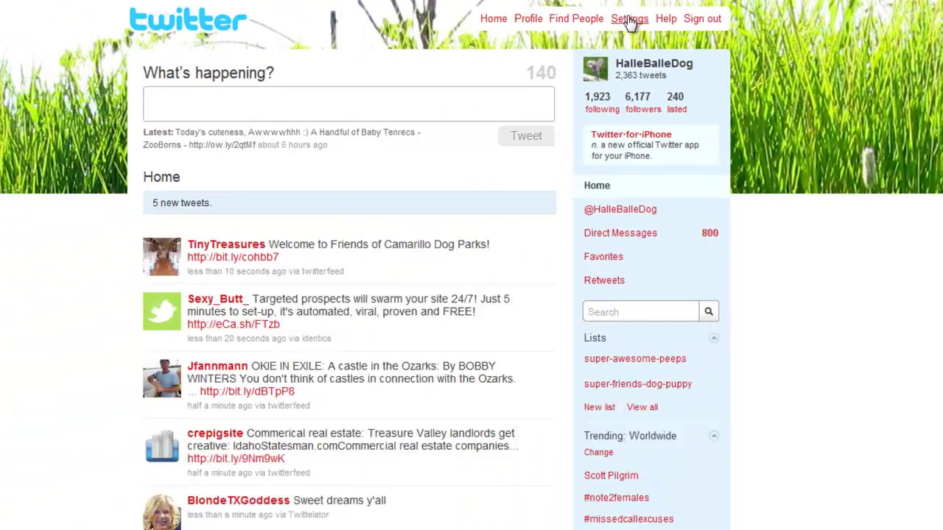
# Step: Open the account settings and highlight the Email field to read the full address
pyautogui.click(472, 32)
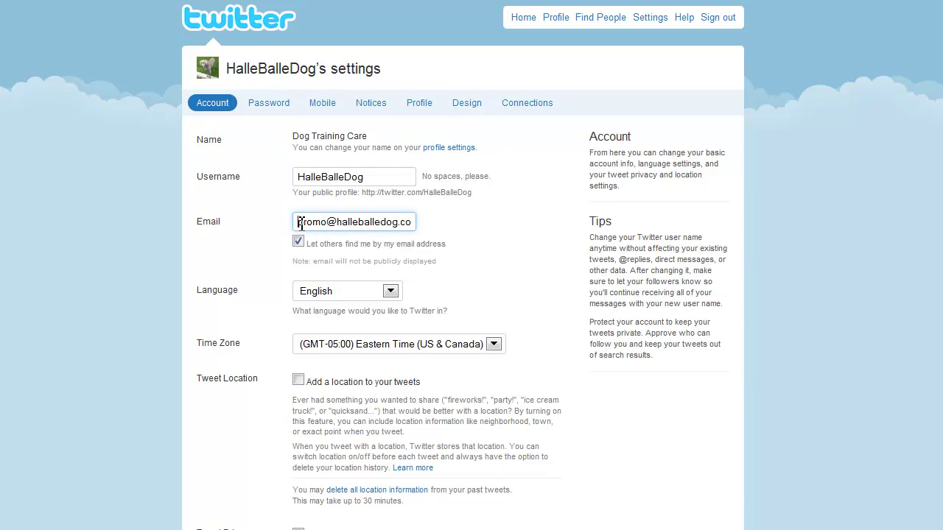
pyautogui.moveTo(295, 222); pyautogui.dragTo(432, 225)
pyautogui.click(234, 237)
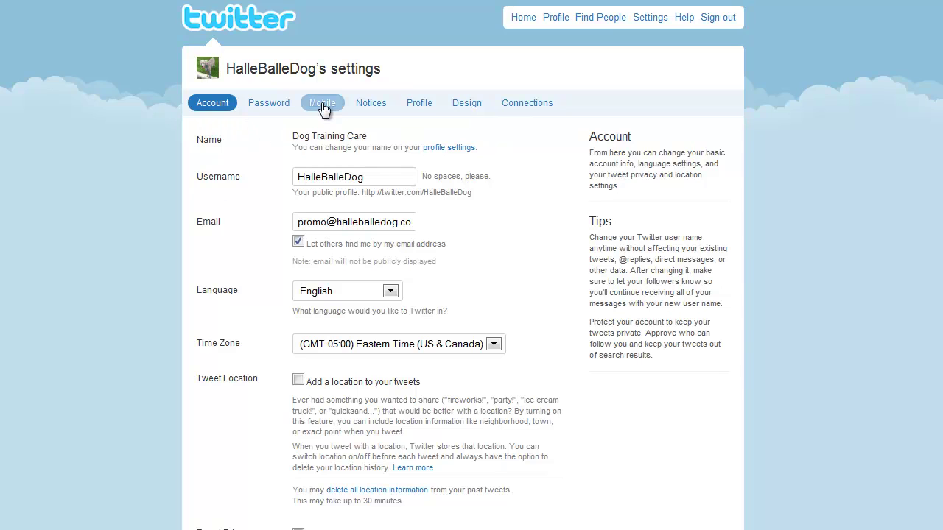
# Step: Show the Design settings with the background image upload field and design colour swatches revealed
pyautogui.click(467, 103)
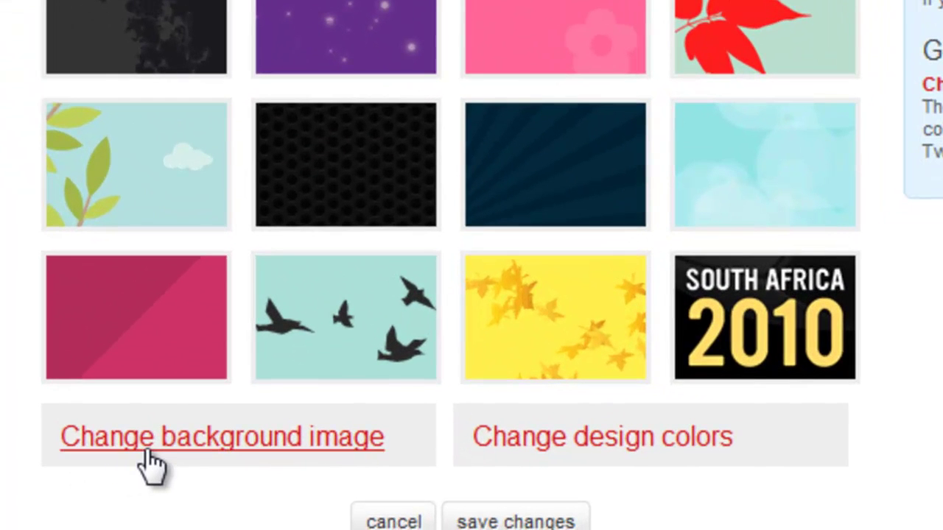
pyautogui.click(149, 451)
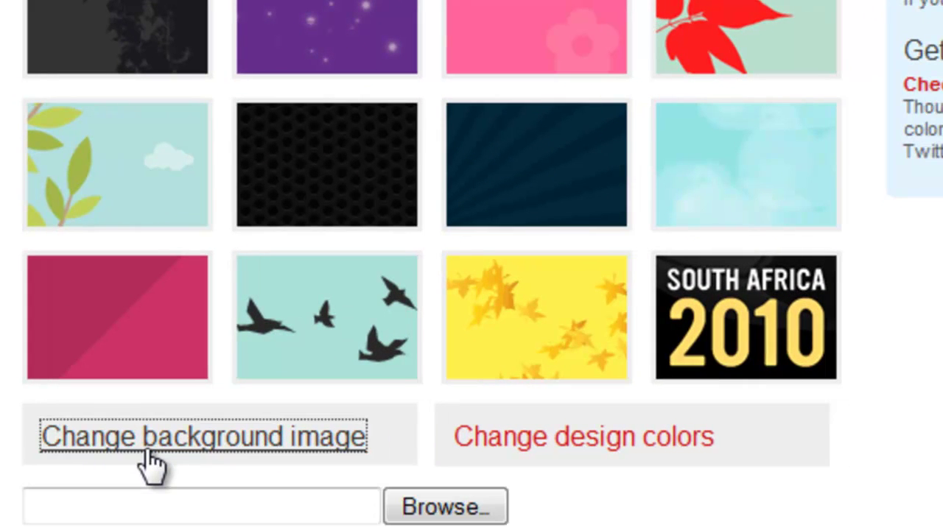
pyautogui.click(616, 446)
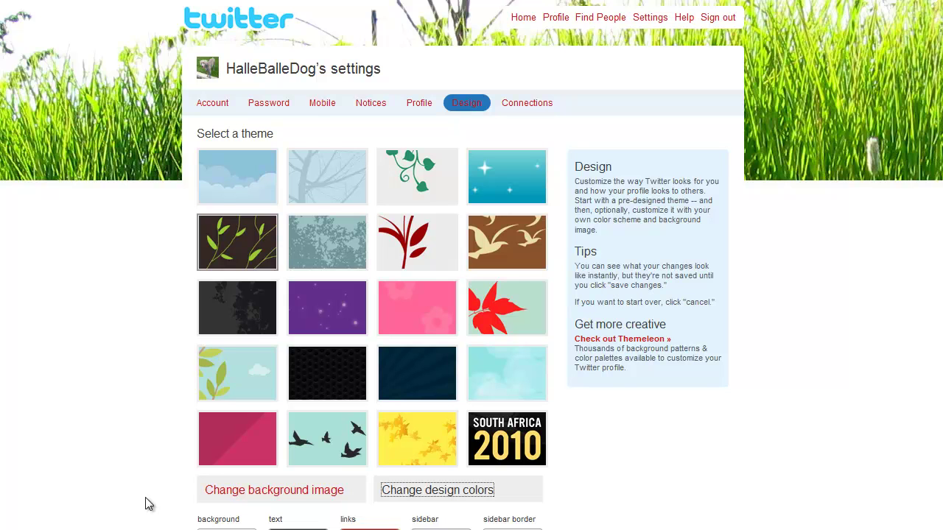
# Step: Preview about a dozen themes (tree, vine, birds, leaf, flower, starry, honeycomb), ending on light-blue clouds
pyautogui.click(210, 186)
pyautogui.click(322, 192)
pyautogui.click(410, 200)
pyautogui.click(410, 221)
pyautogui.click(486, 256)
pyautogui.click(471, 300)
pyautogui.click(393, 309)
pyautogui.click(312, 301)
pyautogui.click(321, 347)
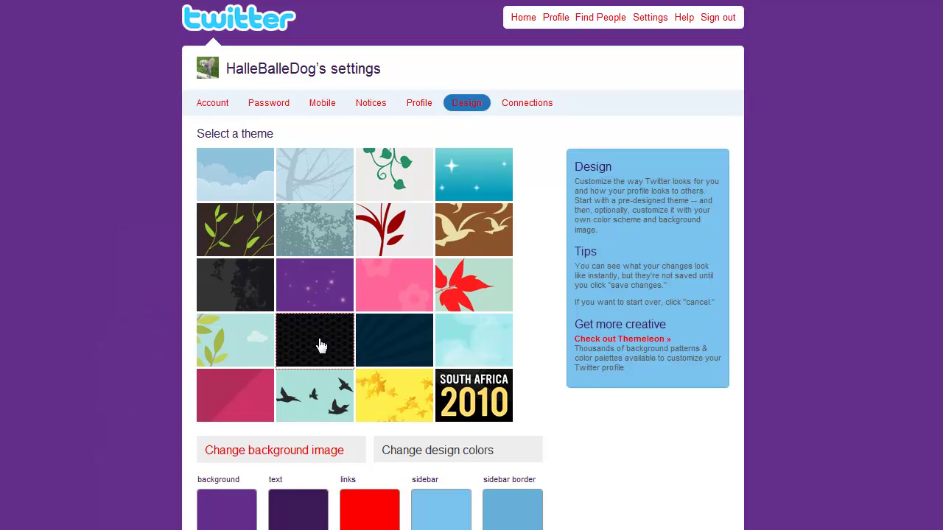
pyautogui.click(232, 339)
pyautogui.click(226, 383)
pyautogui.click(299, 397)
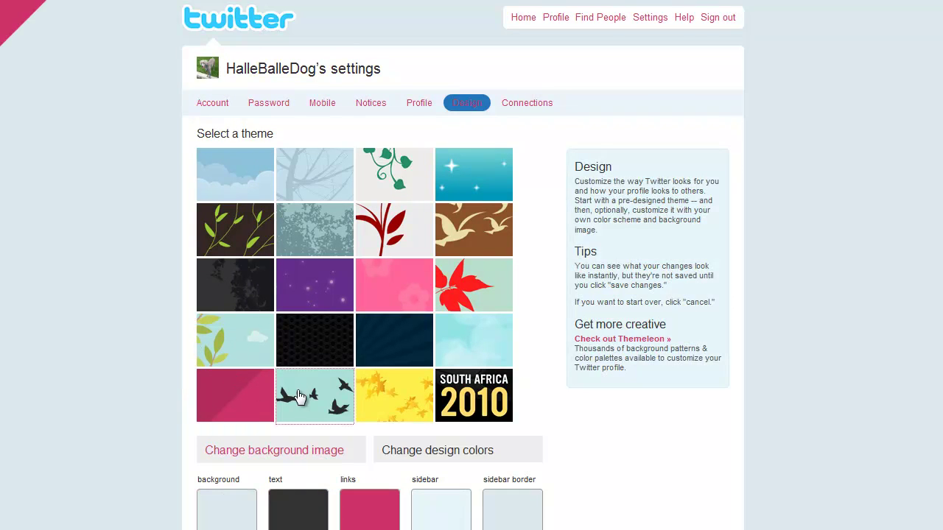
pyautogui.click(454, 318)
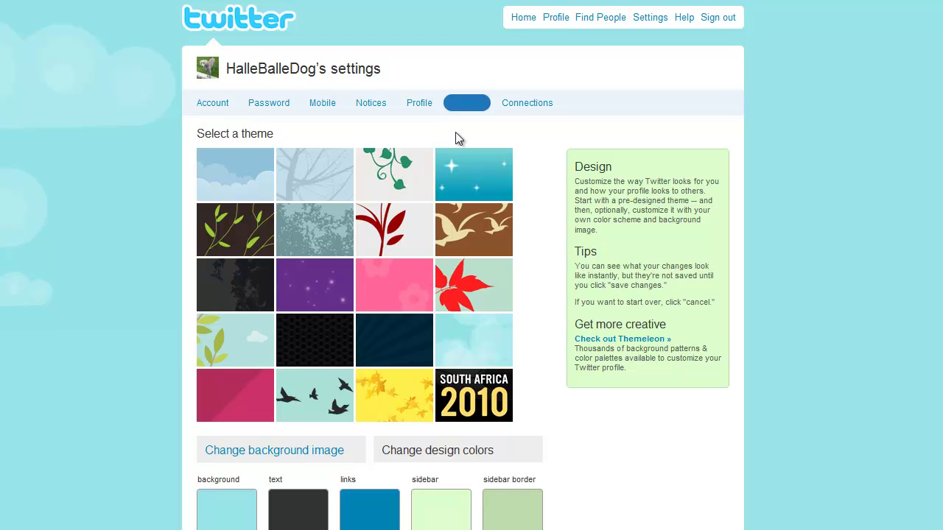
# Step: Switch to the Profile tab showing the dog photo, name, location, web and bio
pyautogui.click(423, 106)
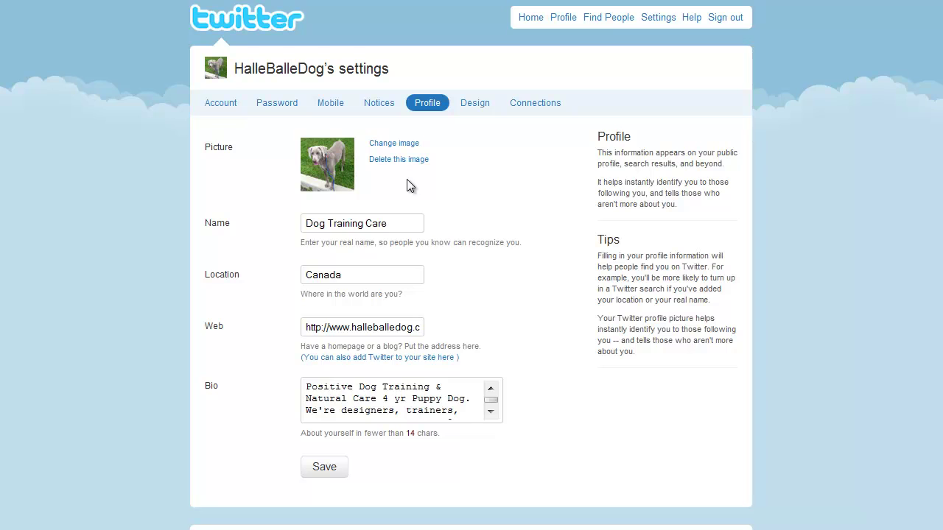
# Step: Check the public profile, selecting the name Dog Training Care, then return to profile settings
pyautogui.click(404, 223)
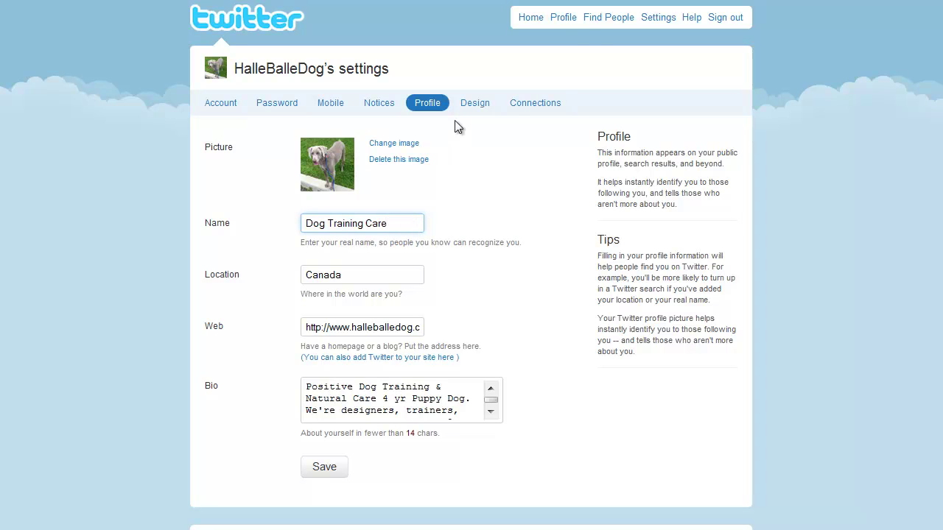
pyautogui.click(561, 26)
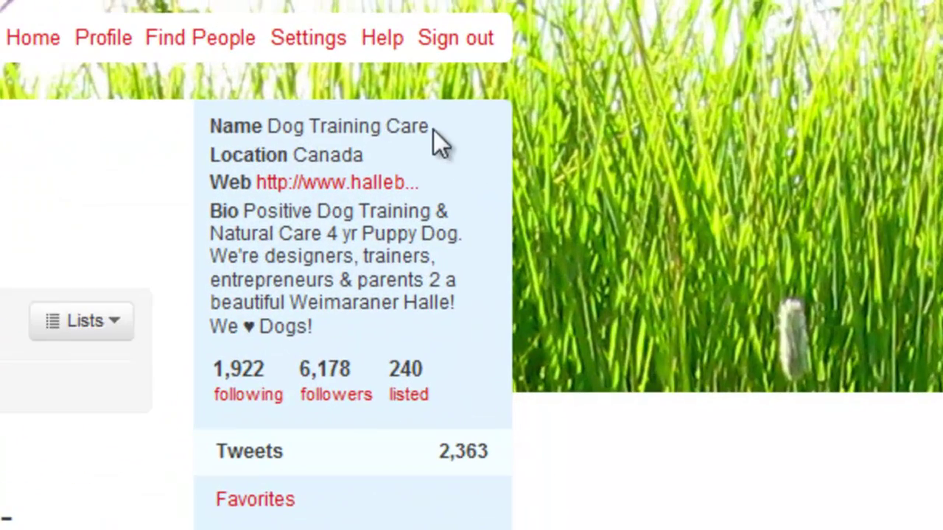
pyautogui.moveTo(714, 60); pyautogui.dragTo(685, 58)
pyautogui.moveTo(368, 125); pyautogui.dragTo(266, 136)
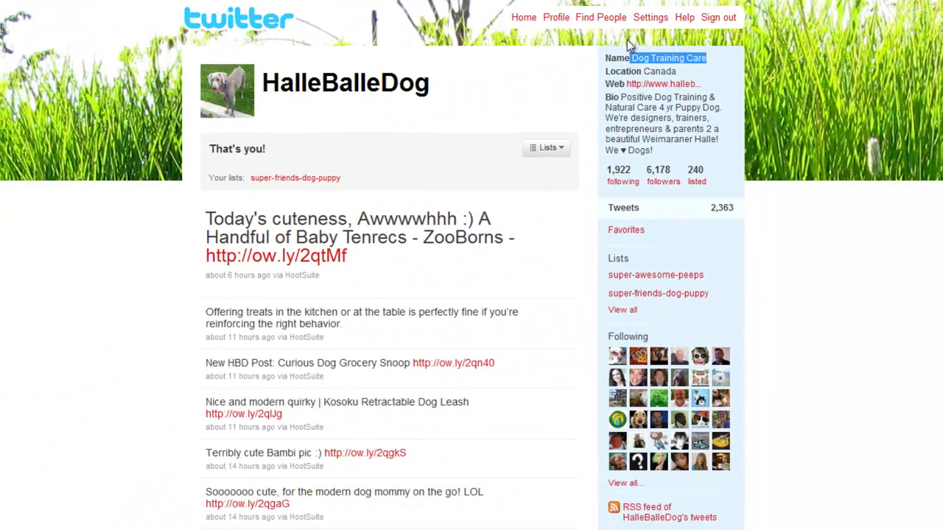
pyautogui.click(653, 19)
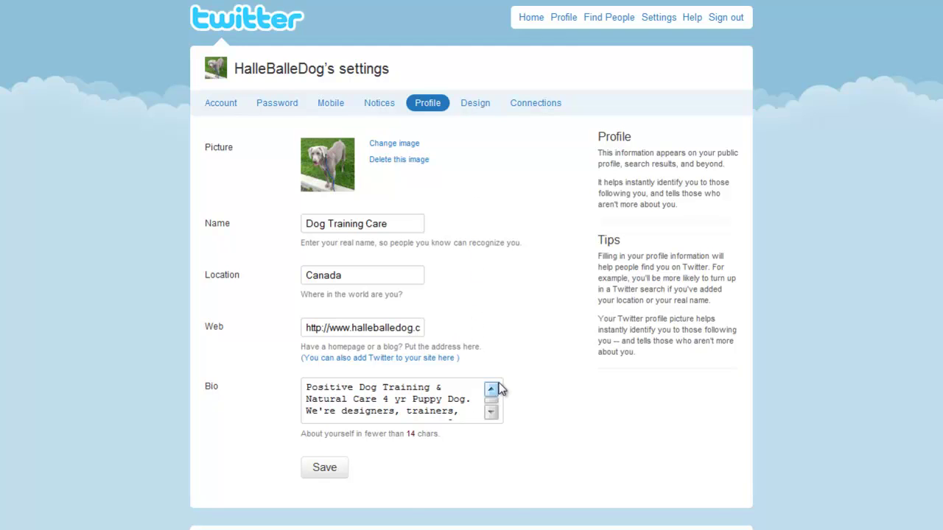
pyautogui.moveTo(313, 329); pyautogui.dragTo(452, 332)
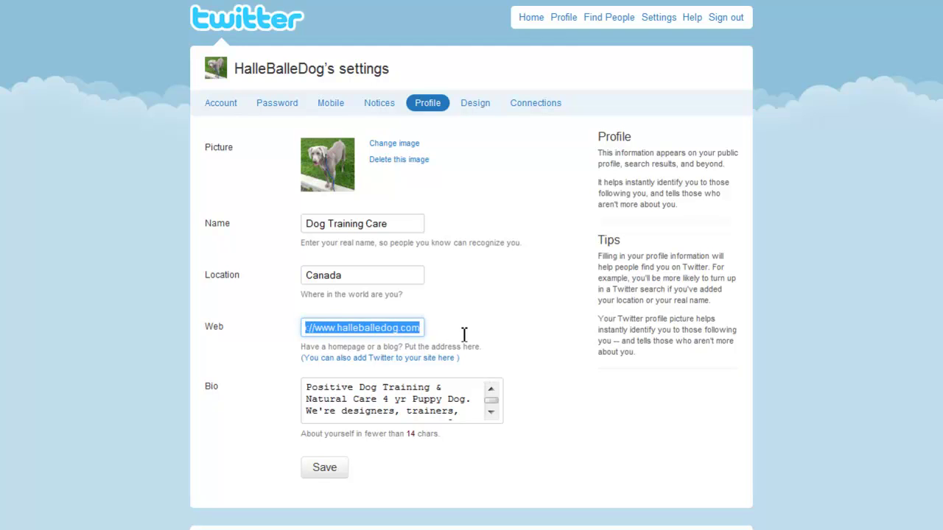
pyautogui.press('Right')
pyautogui.press('Left')
pyautogui.press('Left')
pyautogui.press('Left')
pyautogui.press('Left')
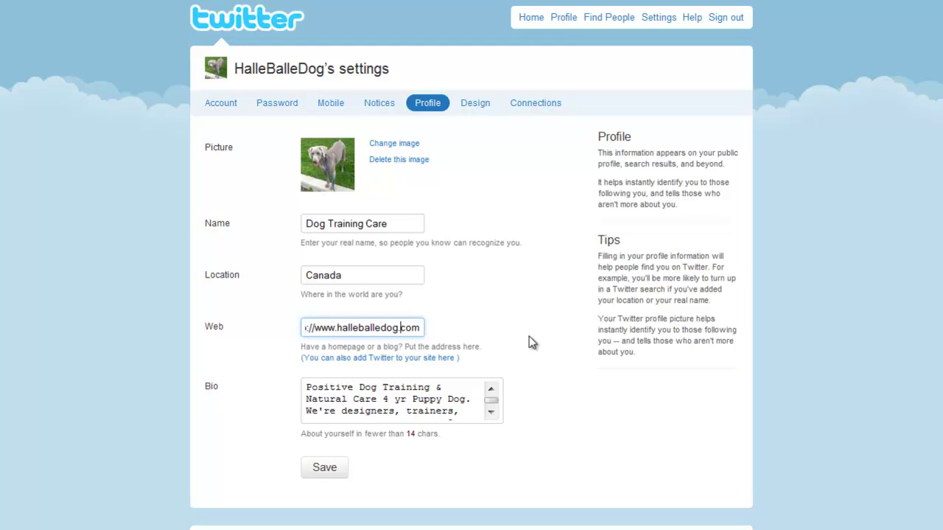
pyautogui.press('Home')
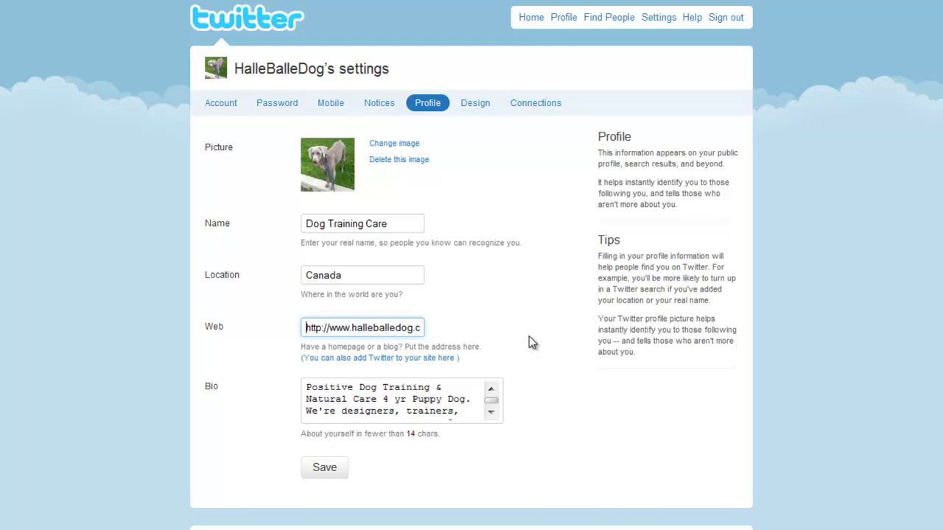
# Step: Select and review the Bio text from its beginning, then deselect it
pyautogui.click(305, 387)
pyautogui.moveTo(305, 387); pyautogui.dragTo(490, 417)
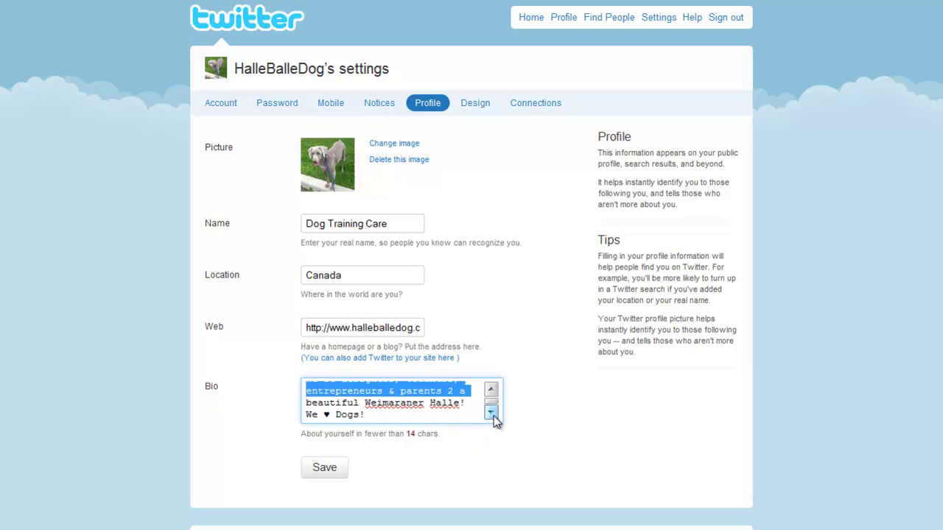
pyautogui.click(464, 418)
pyautogui.hotkey('ctrl', 'a')
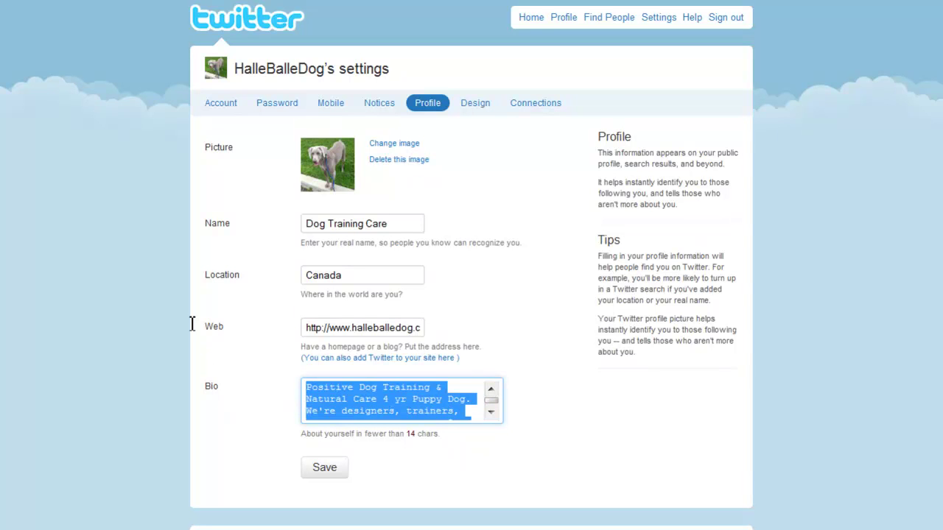
pyautogui.click(255, 382)
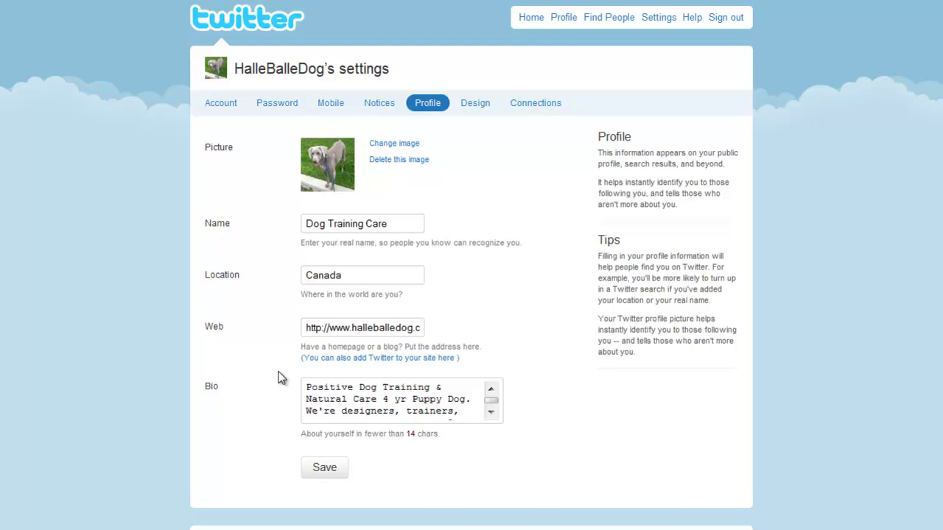
# Step: Bring the We ♥ Dogs! line into view and place the cursor before the heart
pyautogui.click(491, 414)
pyautogui.hotkey('ctrl', 'a')
pyautogui.click(491, 414)
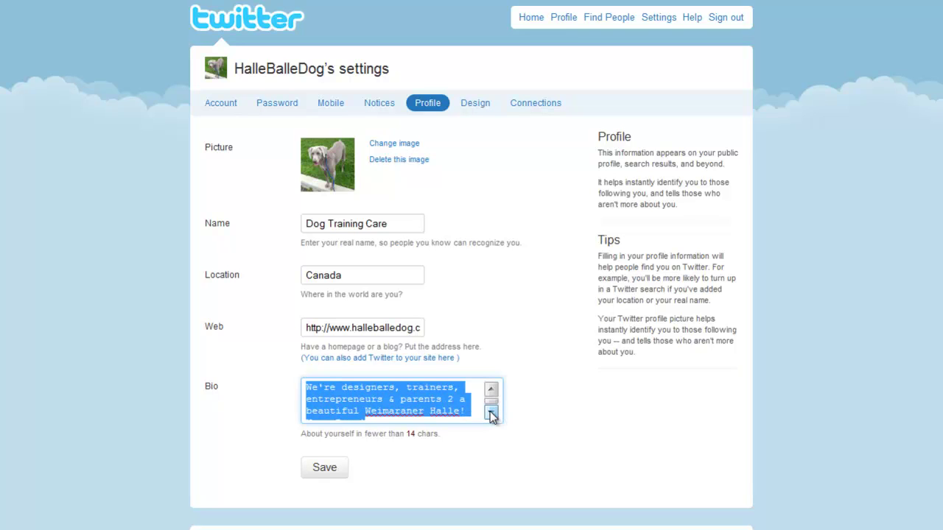
pyautogui.click(548, 379)
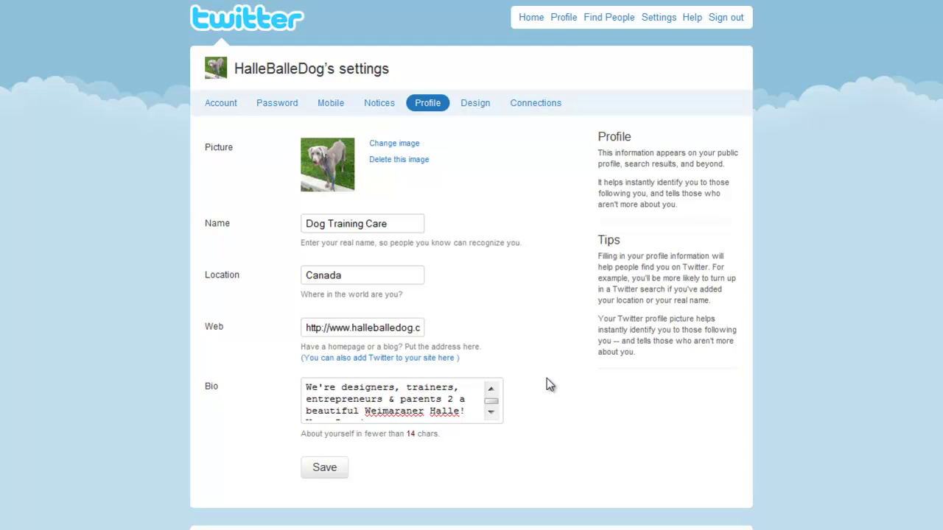
pyautogui.click(491, 412)
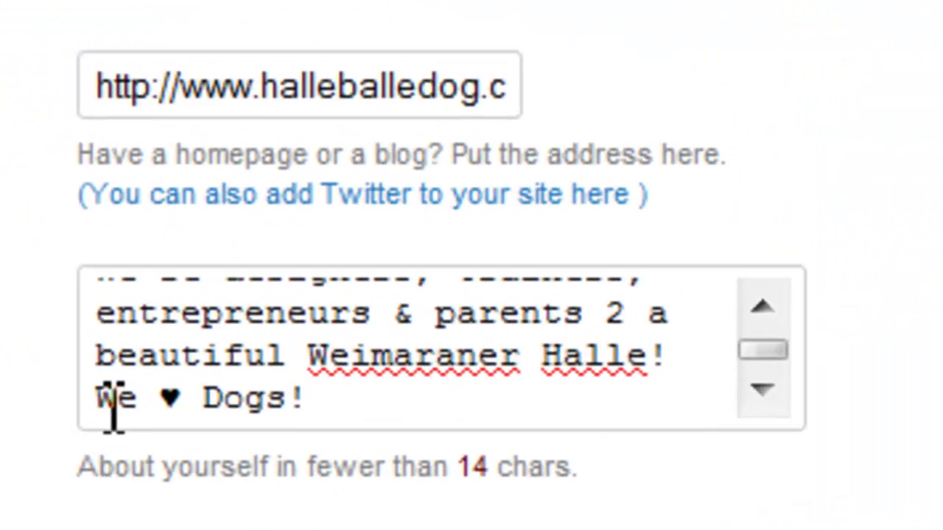
pyautogui.tripleClick(162, 397)
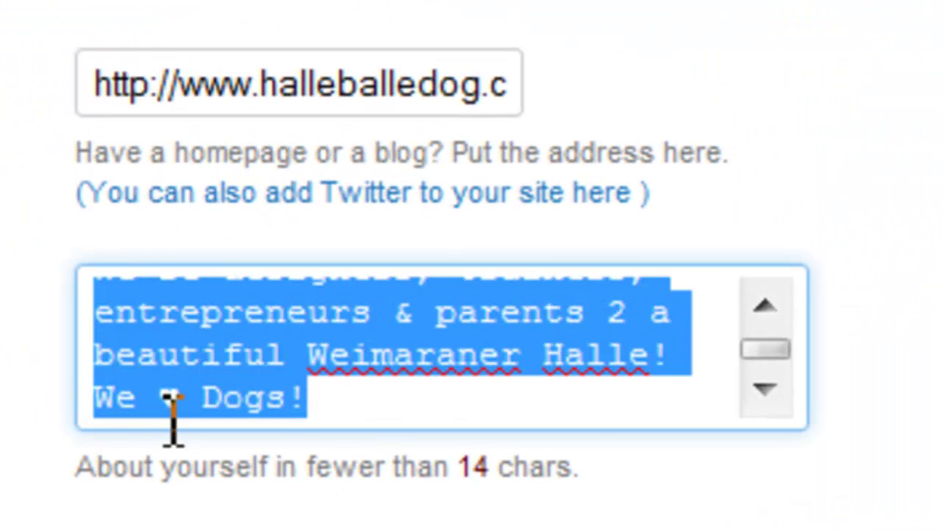
pyautogui.click(165, 420)
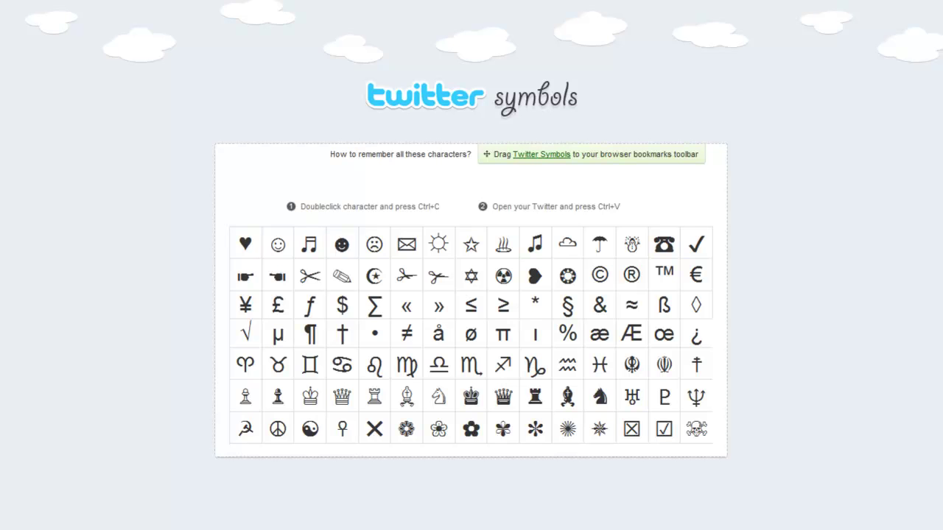
# Step: After trying the heart and smiley, select the ♬ music note and copy it to the clipboard
pyautogui.doubleClick(246, 244)
pyautogui.doubleClick(283, 245)
pyautogui.doubleClick(309, 243)
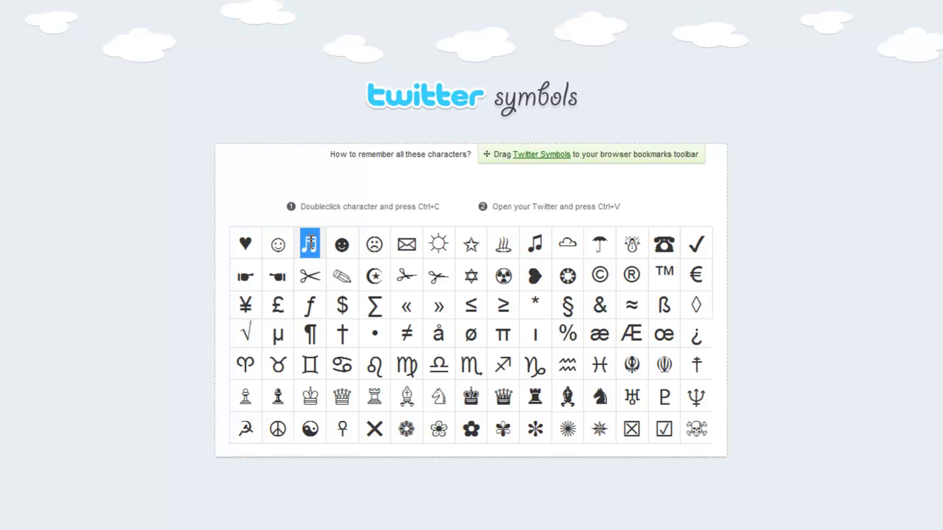
pyautogui.rightClick(312, 251)
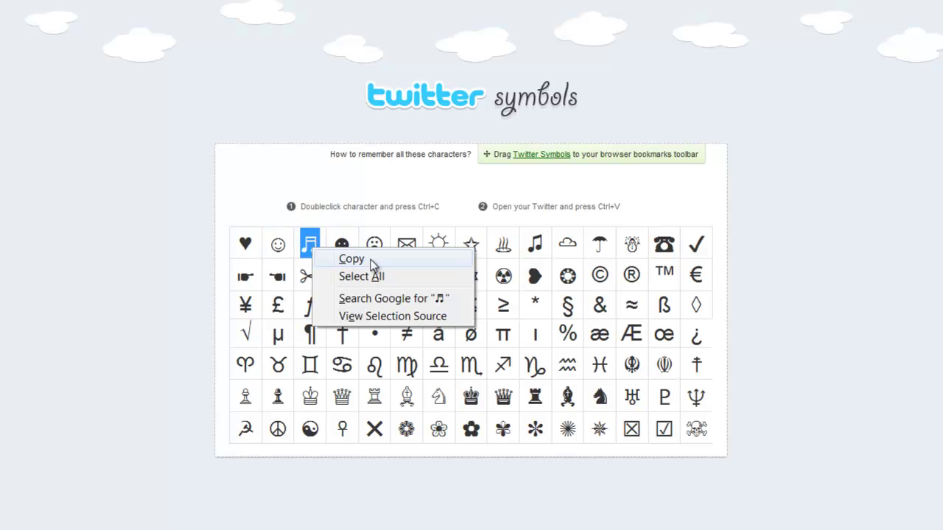
pyautogui.click(265, 181)
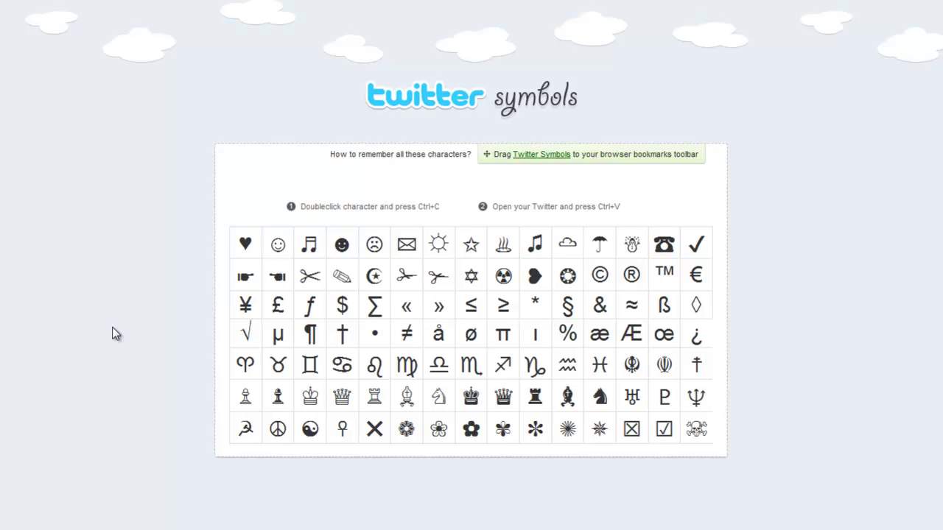